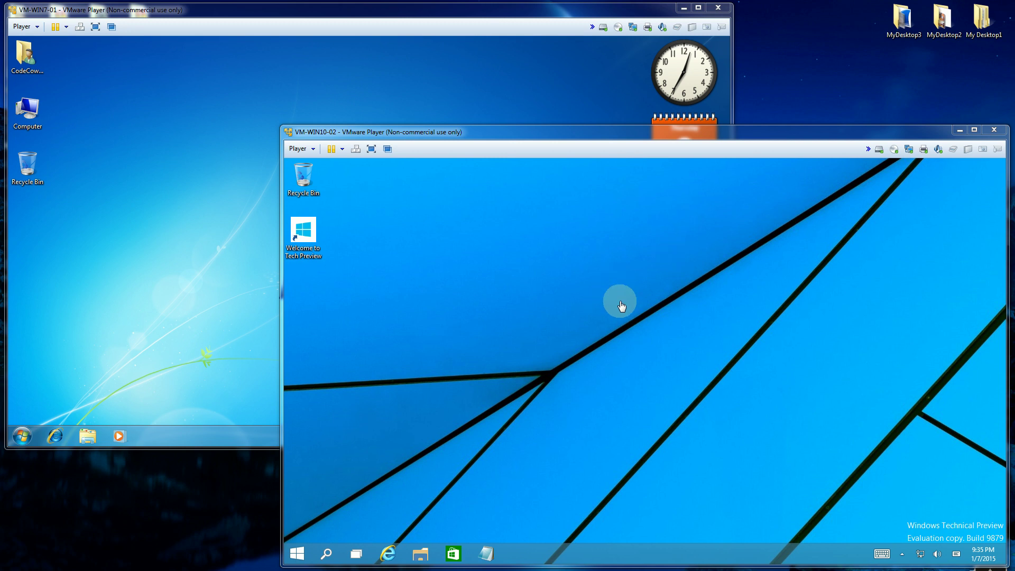
Open the Windows 10 Start menu, then the Windows 7 Start menu
{"action": "left_click", "coordinate": [298, 555]}
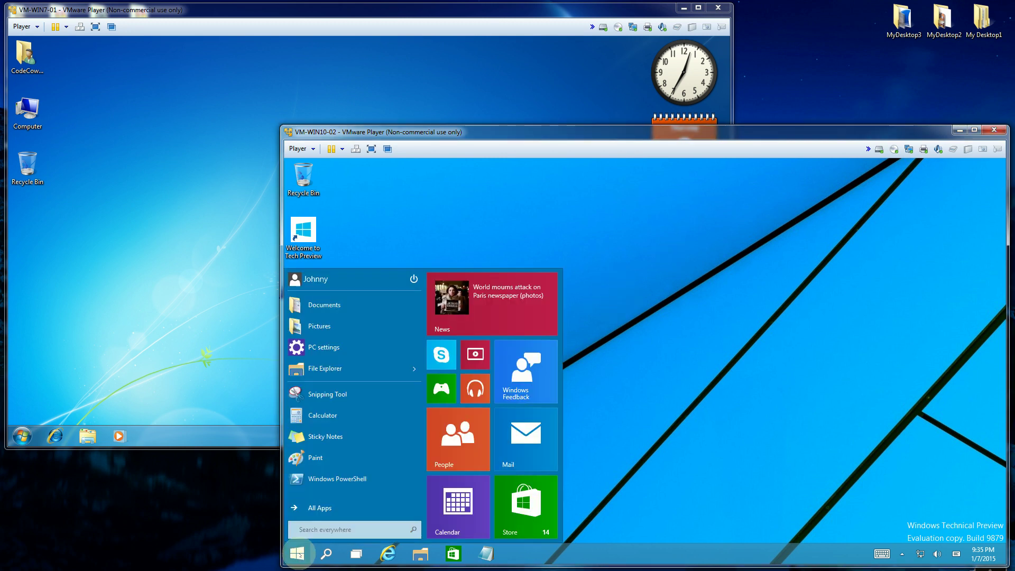
{"action": "left_click", "coordinate": [129, 377]}
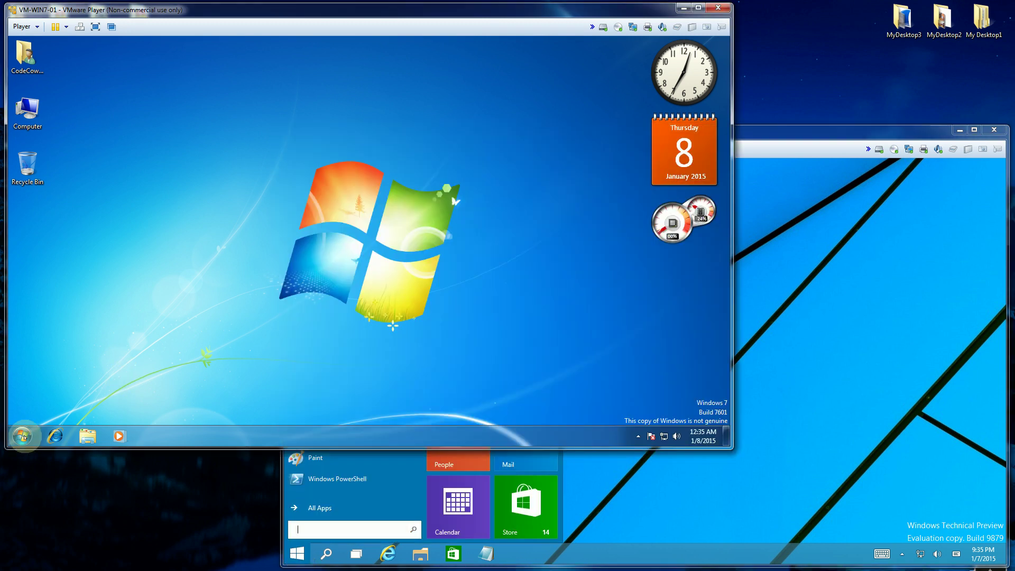
{"action": "left_click", "coordinate": [22, 438]}
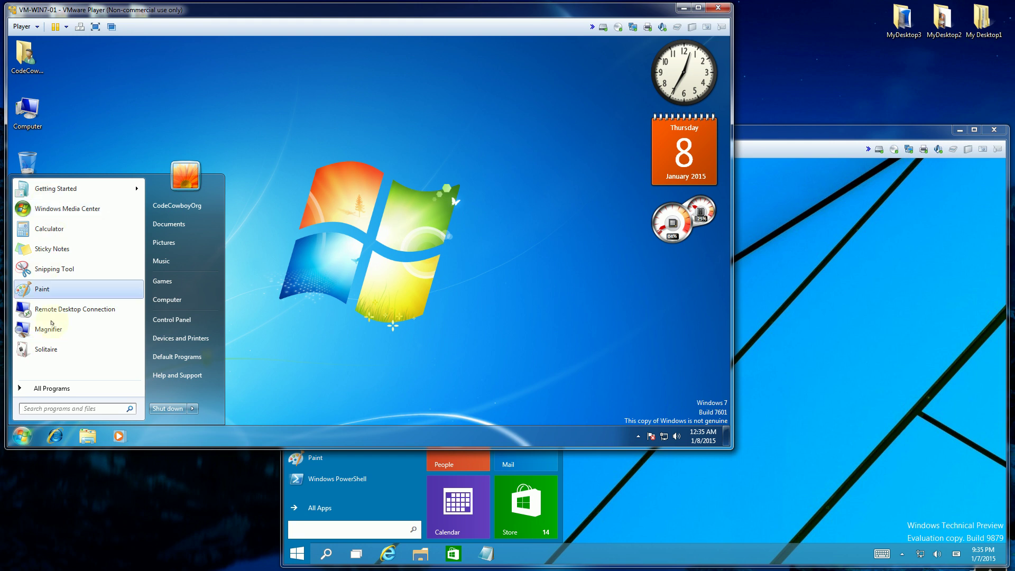
Switch between the two VM windows, leaving Windows 10 in front
{"action": "left_click", "coordinate": [718, 465]}
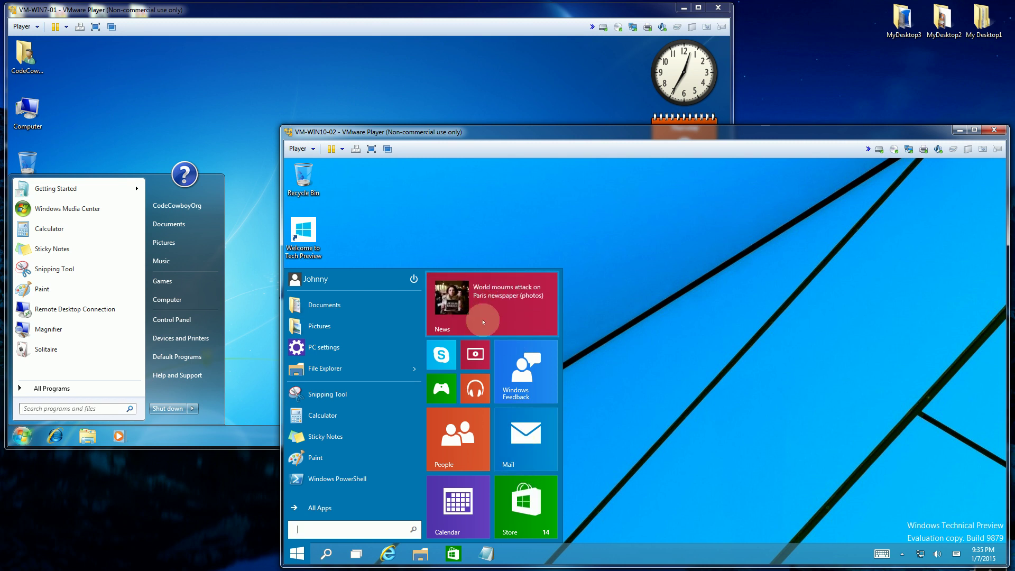
{"action": "left_click", "coordinate": [245, 286]}
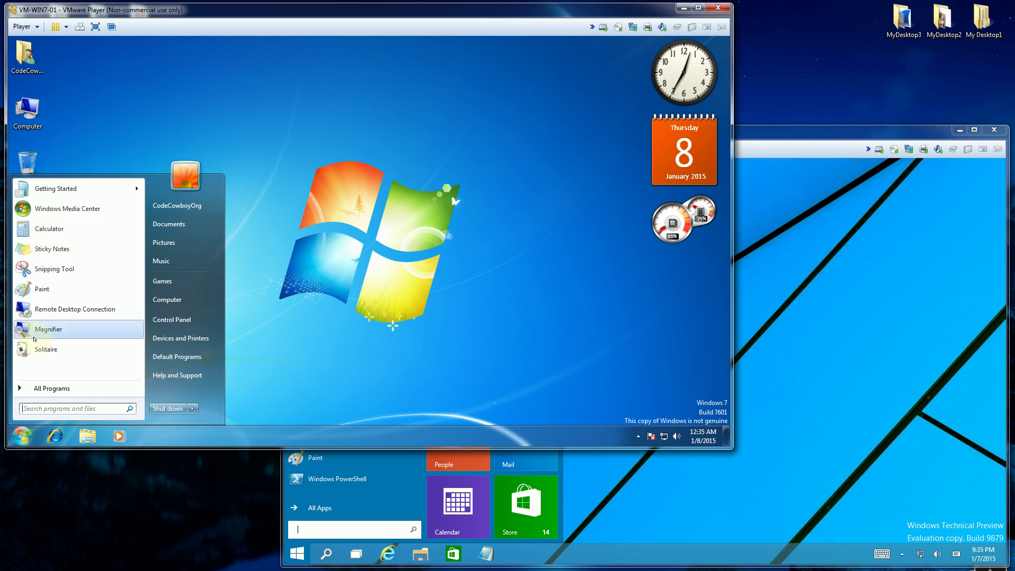
{"action": "left_click", "coordinate": [337, 503]}
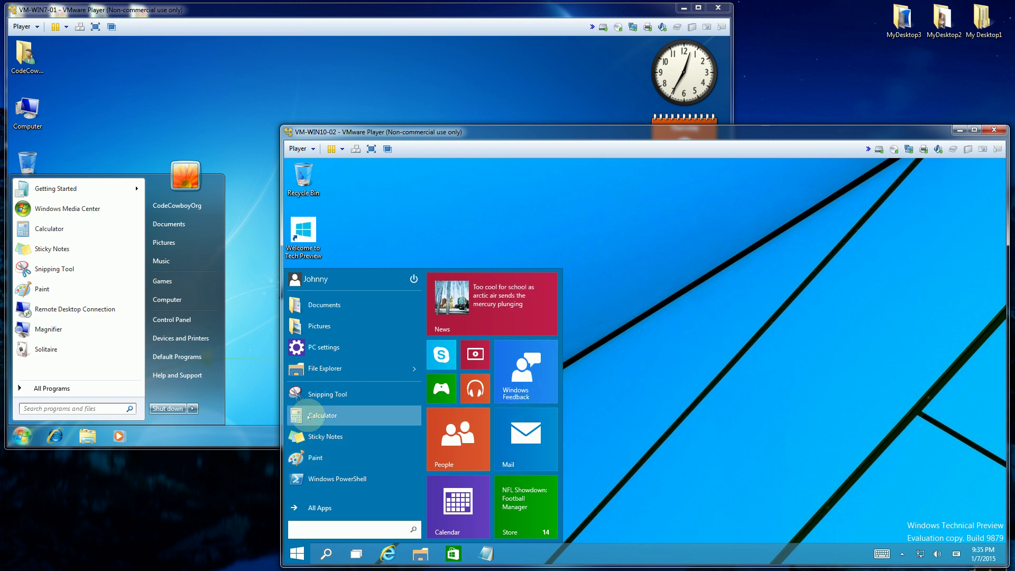
Pin Calculator into the Windows 10 tile area and resize its tile from Medium to Small
{"action": "mouse_move", "coordinate": [308, 417]}
{"action": "left_mouse_down"}
{"action": "mouse_move", "coordinate": [578, 403]}
{"action": "mouse_move", "coordinate": [588, 315]}
{"action": "left_mouse_up"}
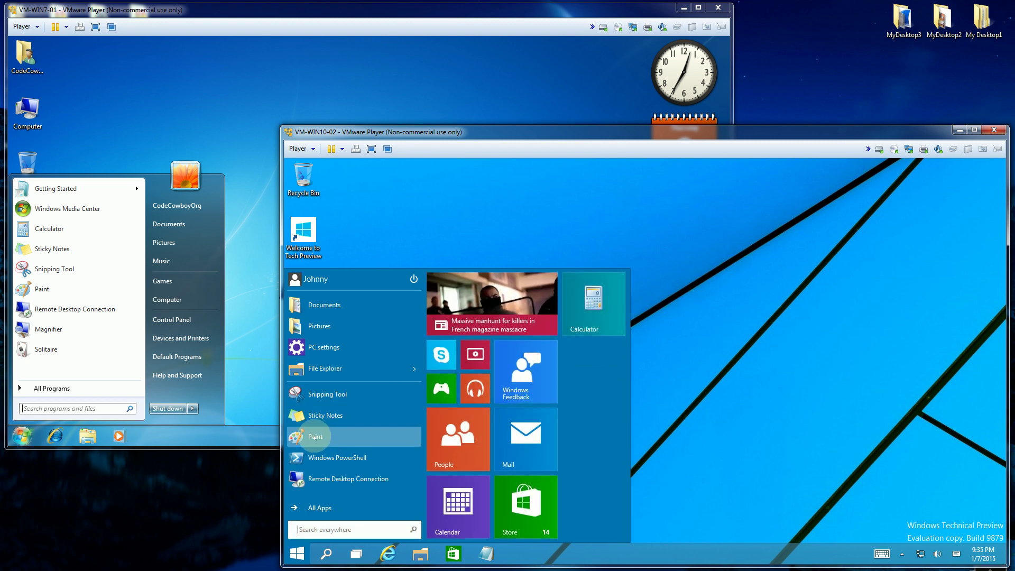
{"action": "right_click", "coordinate": [585, 327]}
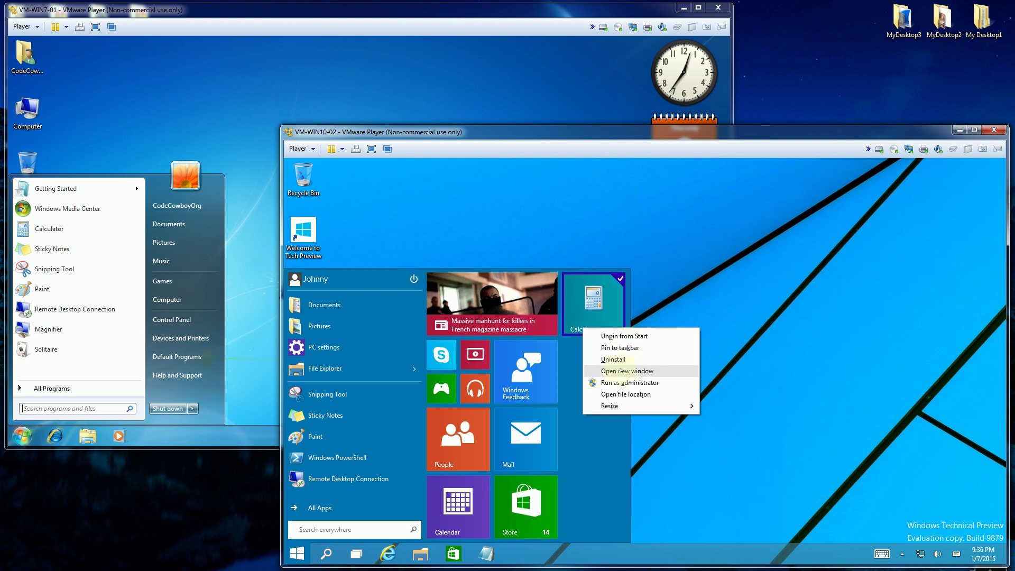
{"action": "mouse_move", "coordinate": [678, 406]}
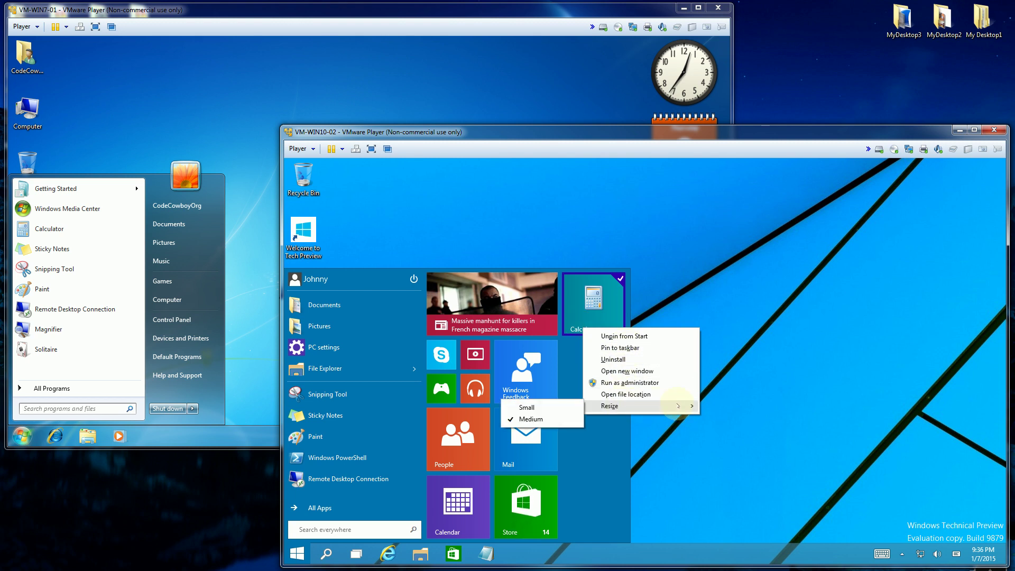
{"action": "left_click", "coordinate": [561, 408]}
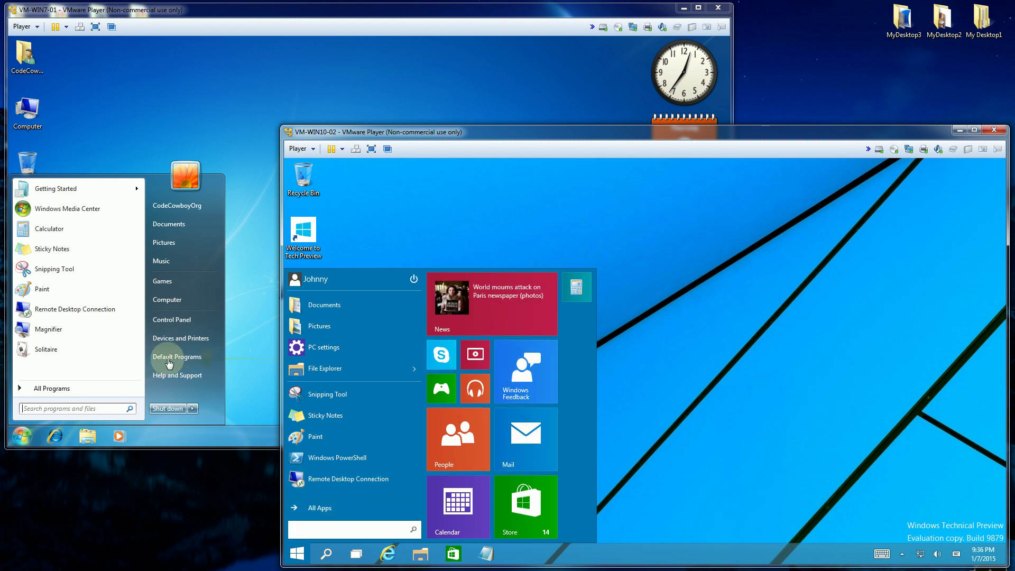
Open a new sticky note in Windows 7 and move it further left
{"action": "left_click", "coordinate": [75, 340]}
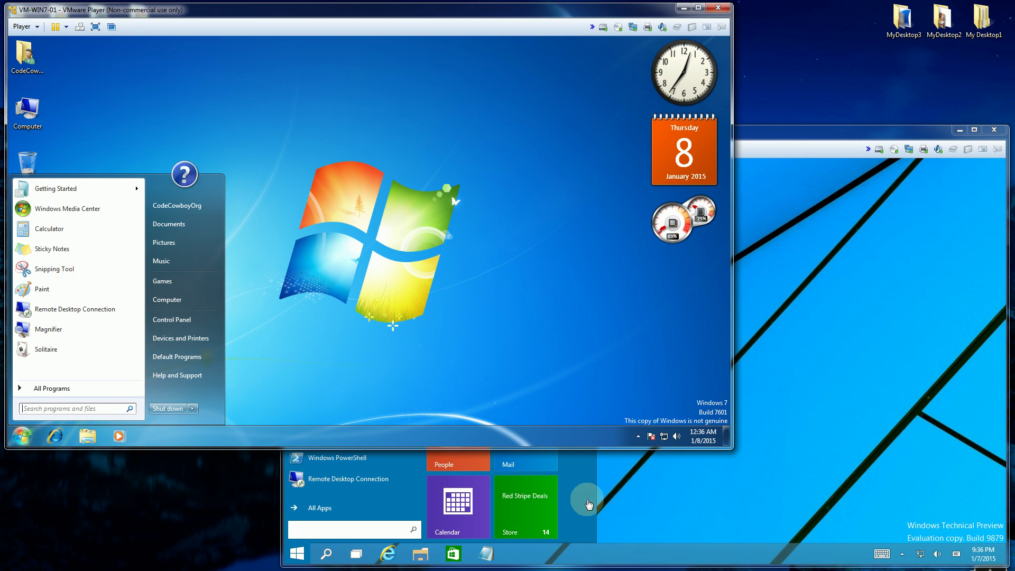
{"action": "left_click", "coordinate": [52, 252]}
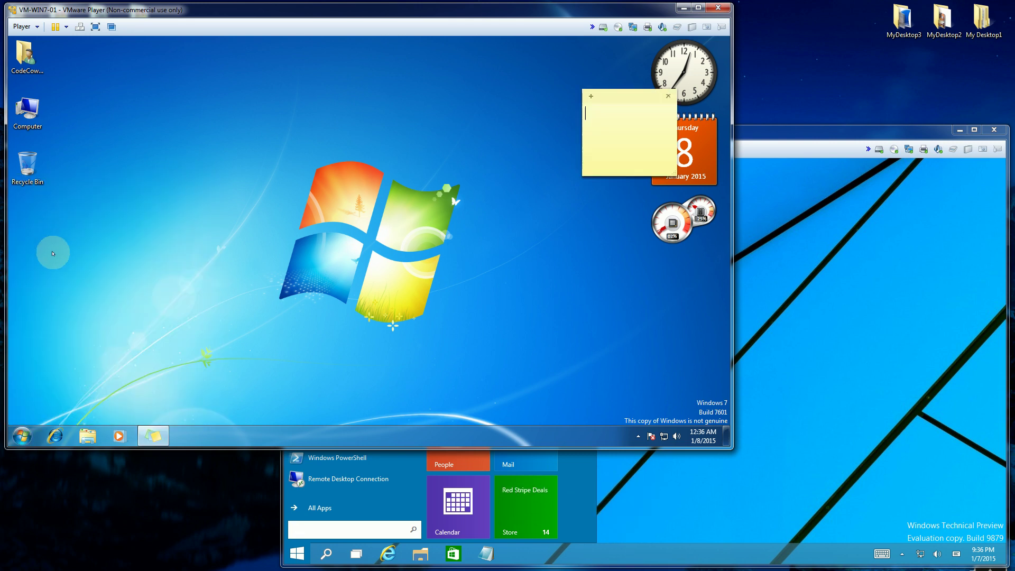
{"action": "left_click_drag", "start_coordinate": [618, 107], "coordinate": [371, 131]}
Pin Sticky Notes as a Windows 10 tile beside Calculator and open a note from it
{"action": "left_click", "coordinate": [648, 499]}
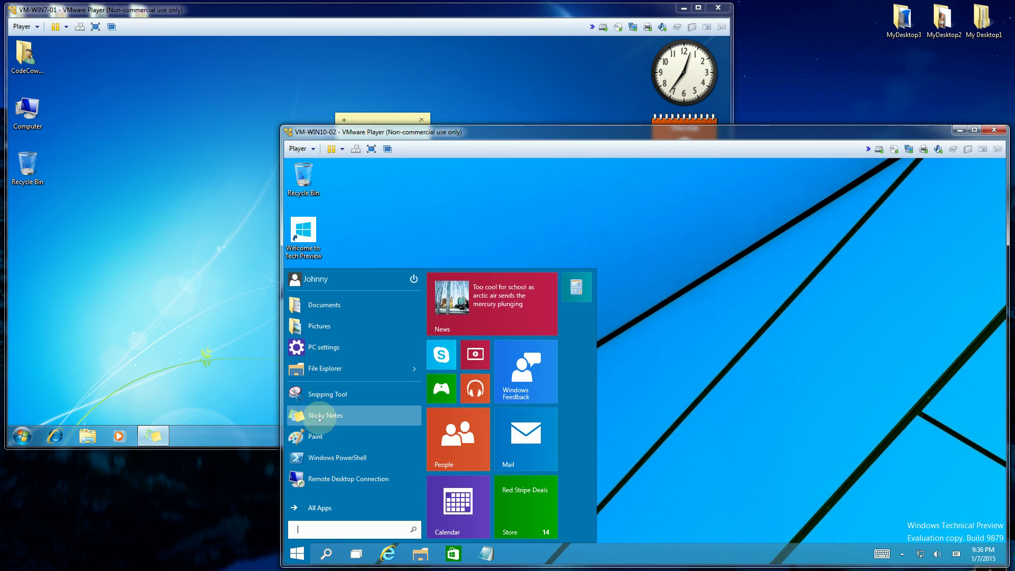
{"action": "left_click_drag", "start_coordinate": [320, 416], "coordinate": [578, 370]}
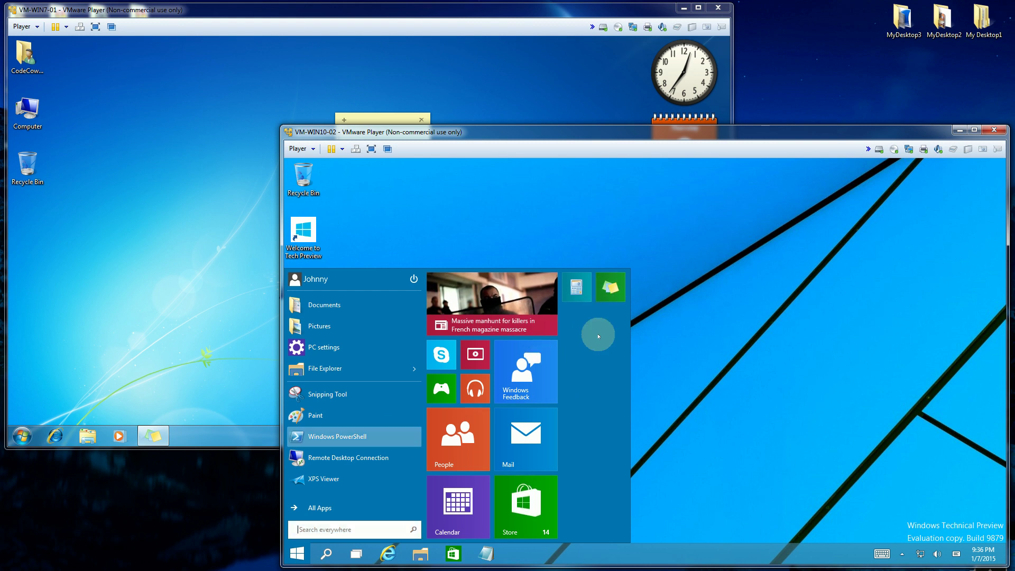
{"action": "left_click", "coordinate": [610, 288]}
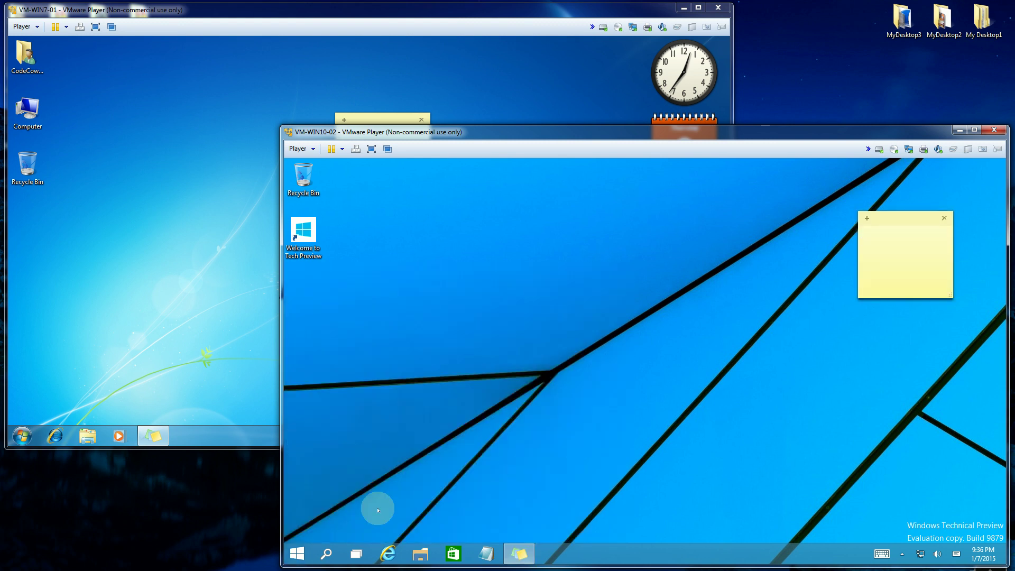
Reopen the Windows 10 Start menu, toggle All Apps and back, then open Windows 7's Start menu
{"action": "left_click", "coordinate": [295, 554]}
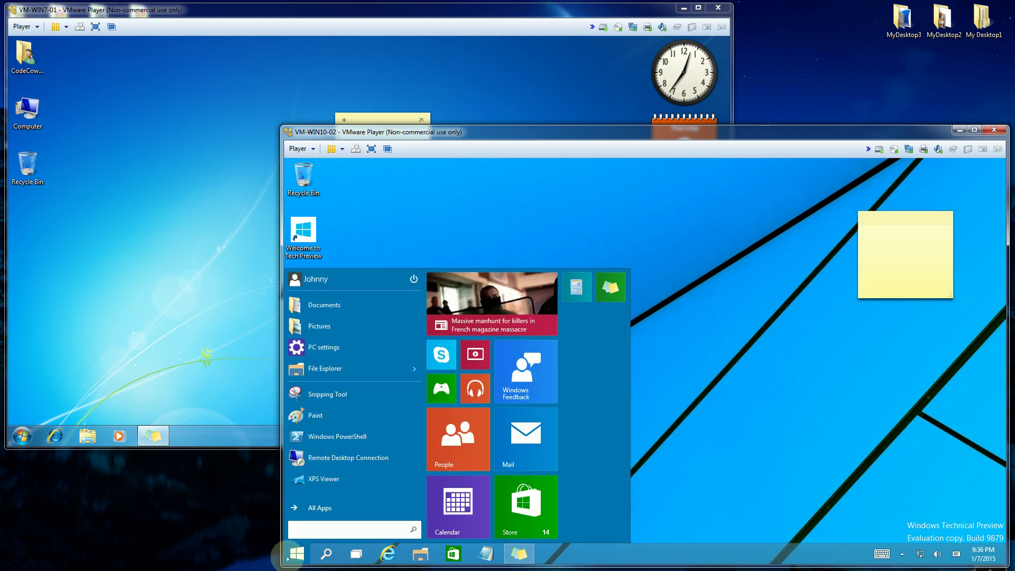
{"action": "left_click", "coordinate": [351, 508]}
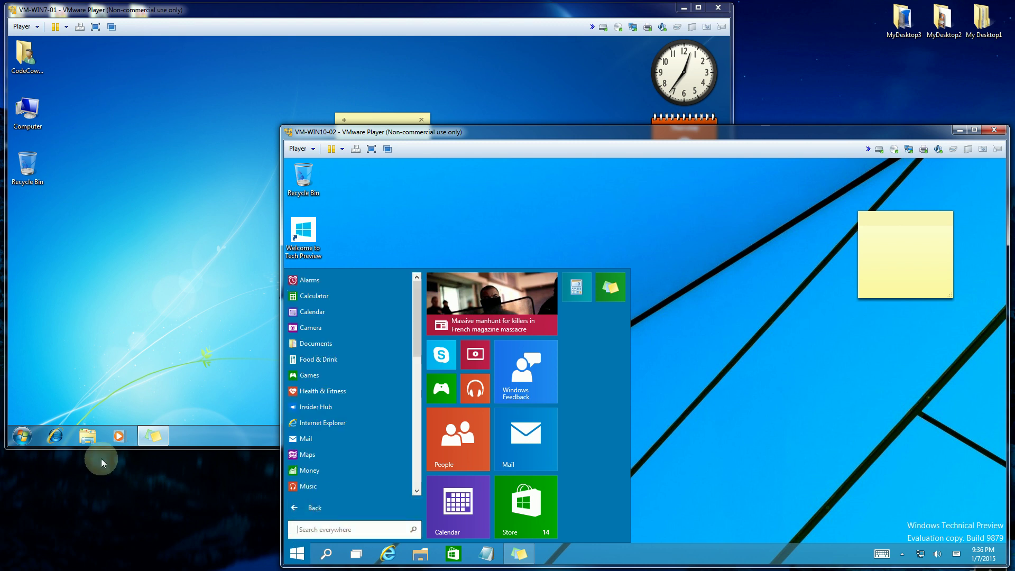
{"action": "left_click", "coordinate": [335, 508]}
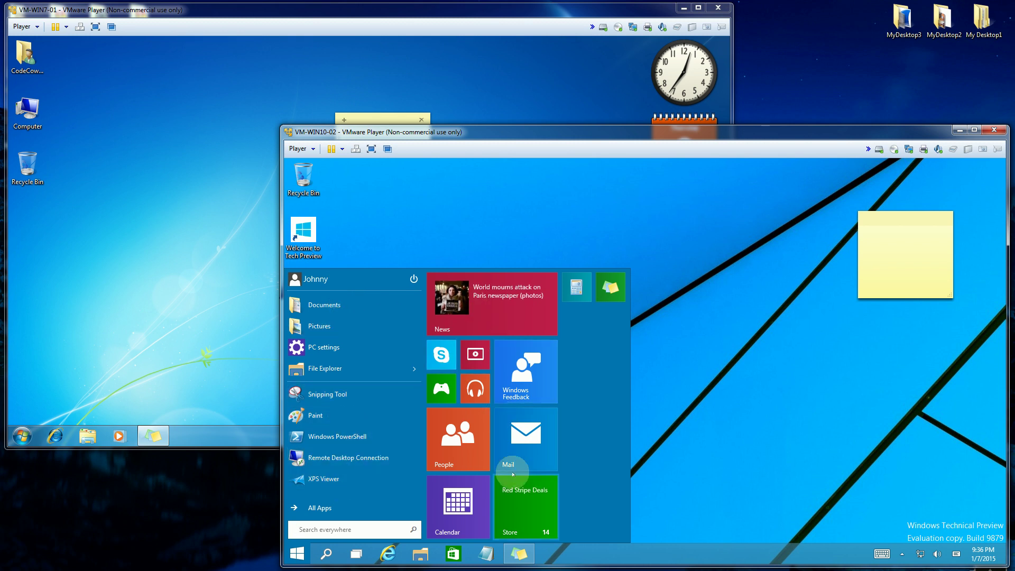
{"action": "left_click", "coordinate": [175, 381]}
{"action": "left_click", "coordinate": [22, 437]}
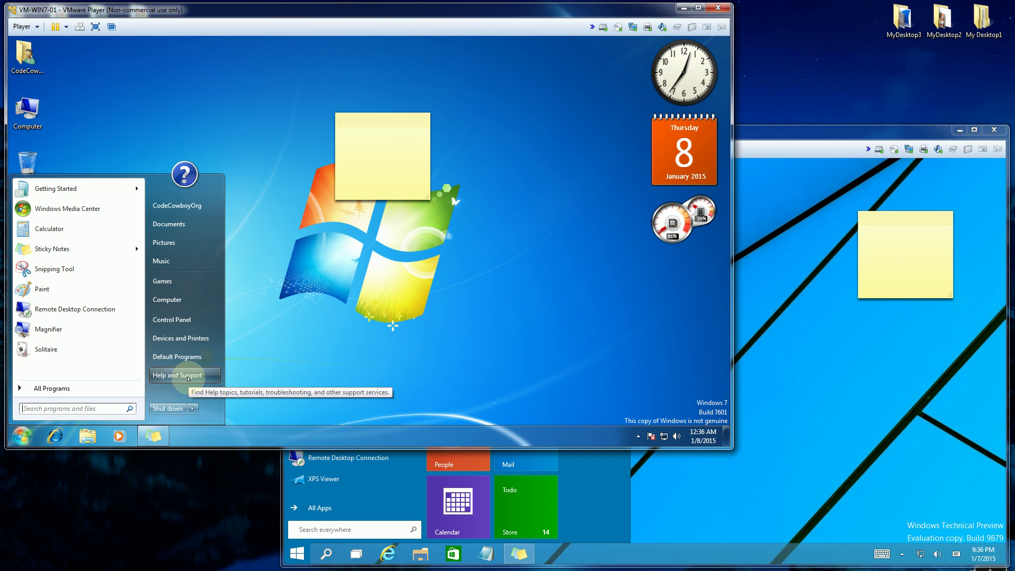
Show Windows 7's All Programs list and Windows 10's All Apps list
{"action": "left_click", "coordinate": [98, 389]}
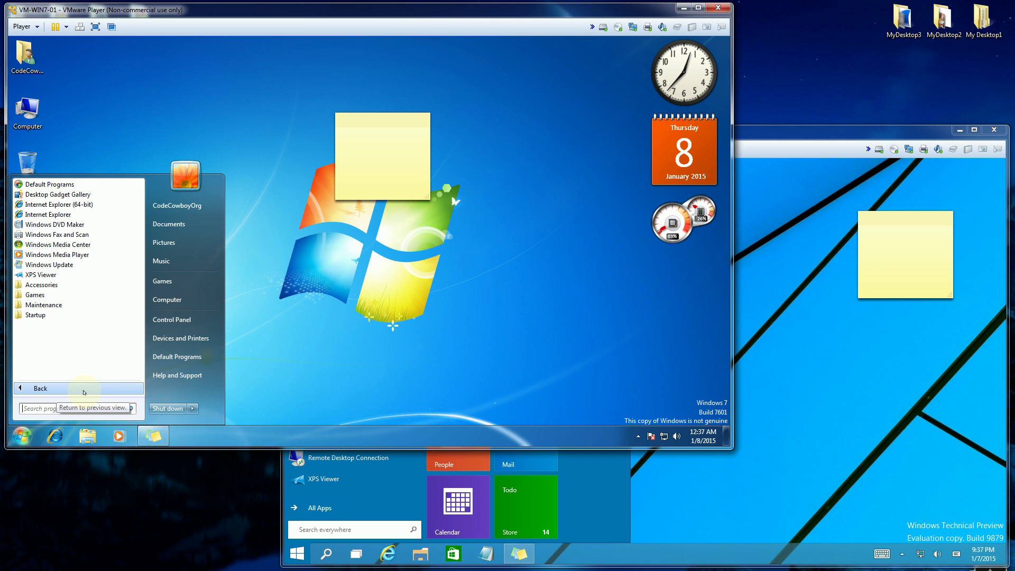
{"action": "left_click", "coordinate": [594, 490]}
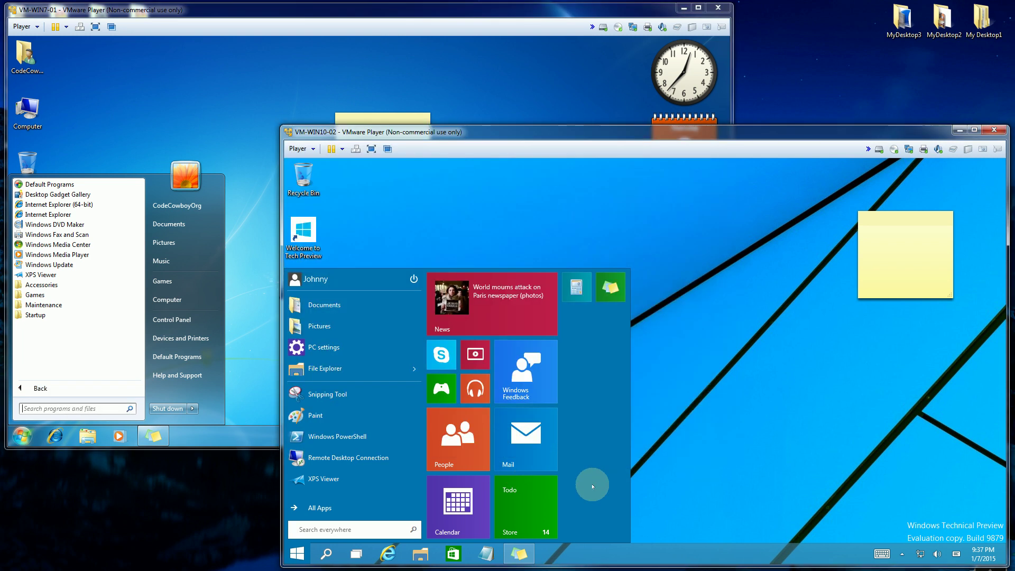
{"action": "left_click", "coordinate": [317, 508]}
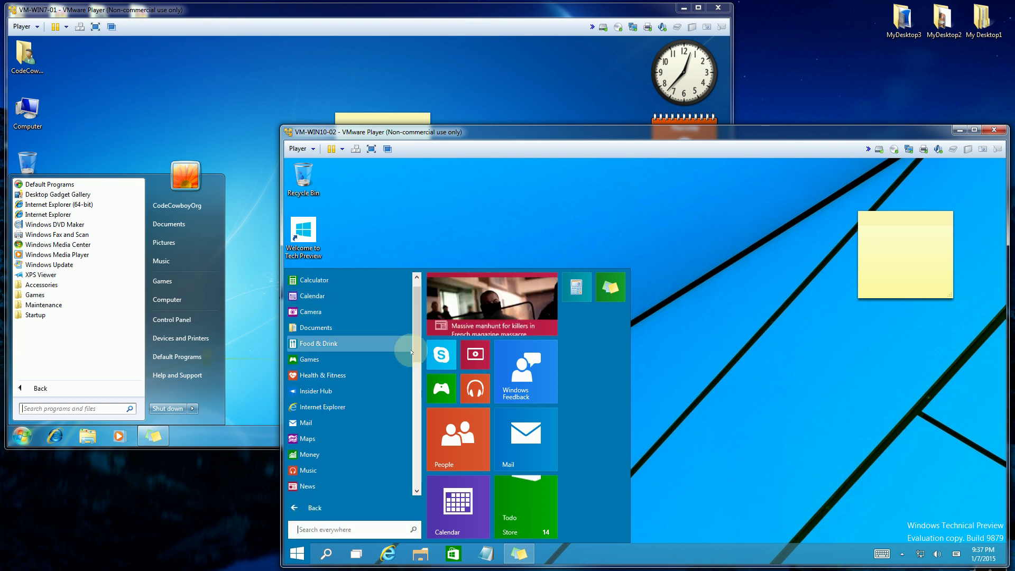
{"action": "left_click_drag", "start_coordinate": [417, 344], "coordinate": [416, 431]}
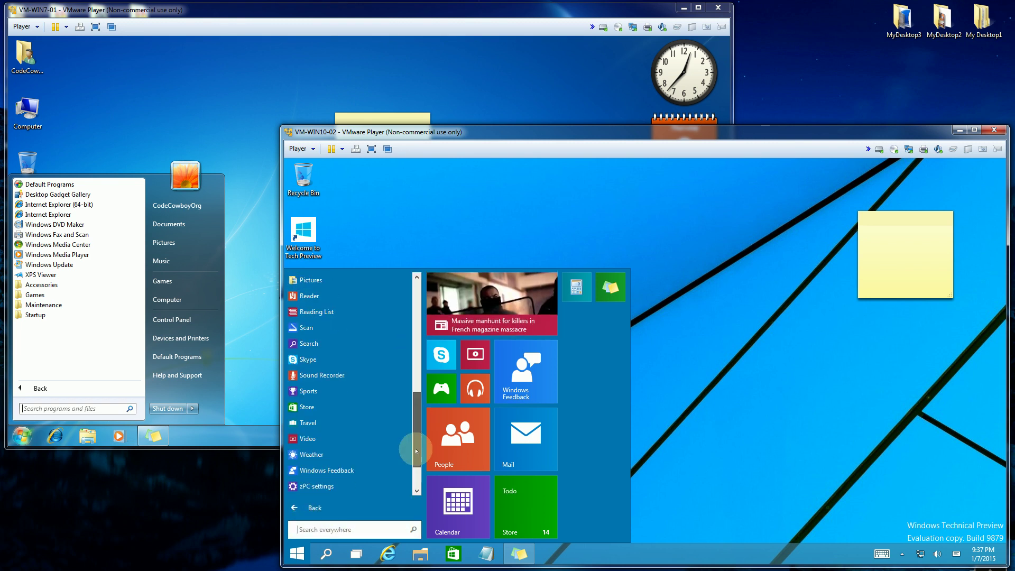
Switch between the VMs, scroll Windows 10's app list, and return to its main Start view
{"action": "left_click", "coordinate": [209, 385]}
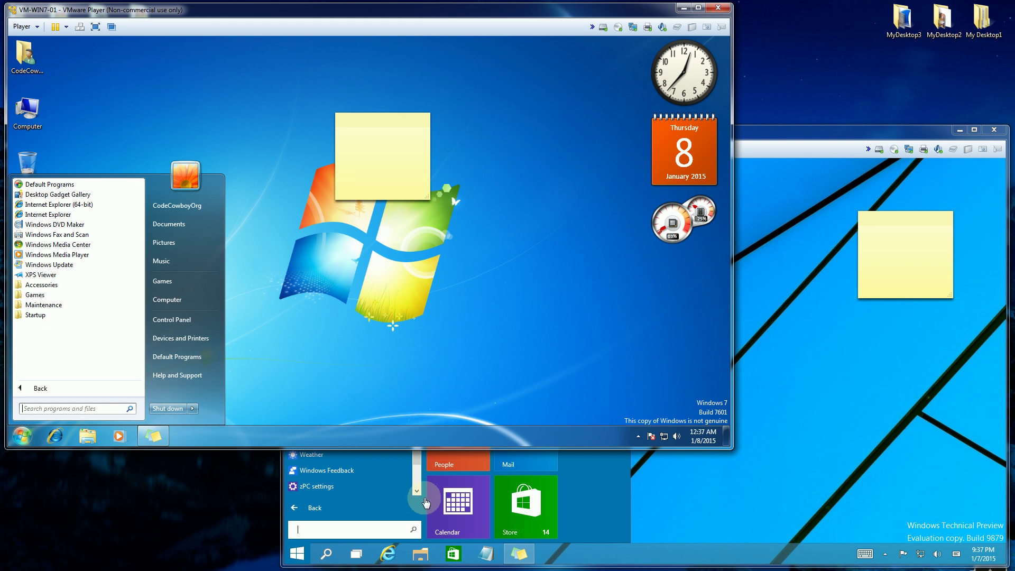
{"action": "left_click", "coordinate": [418, 475]}
{"action": "scroll", "coordinate": [419, 457], "scroll_direction": "down", "scroll_amount": 2}
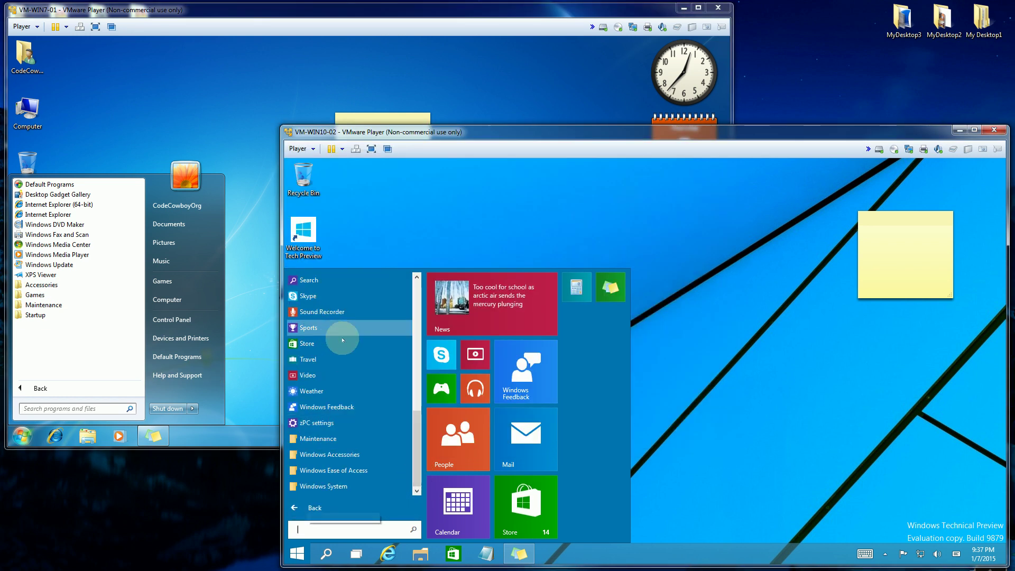
{"action": "left_click", "coordinate": [354, 505]}
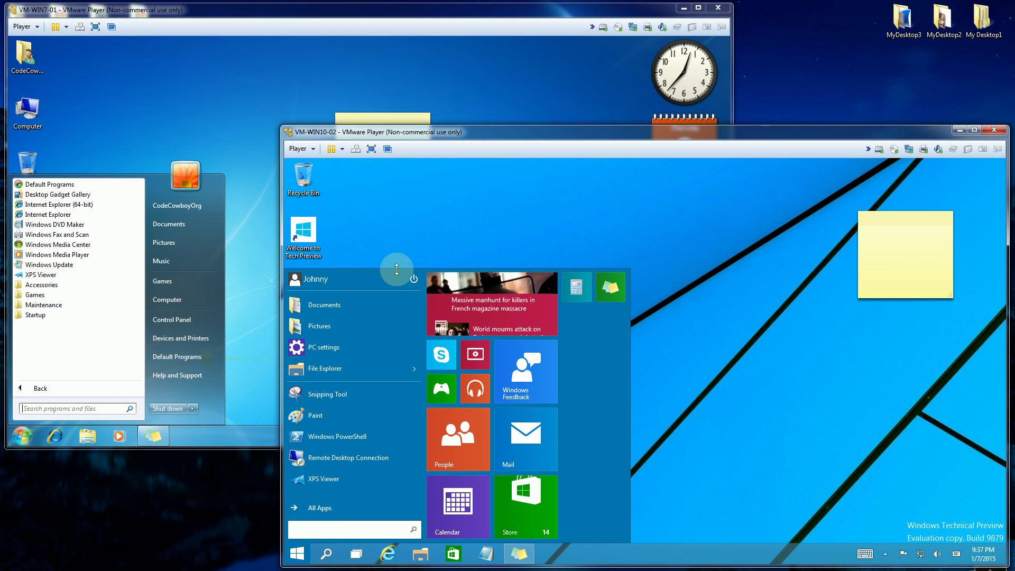
Drag the Start menu's top edge upward and move the Store tile beneath Calendar
{"action": "left_click_drag", "start_coordinate": [394, 204], "coordinate": [395, 197]}
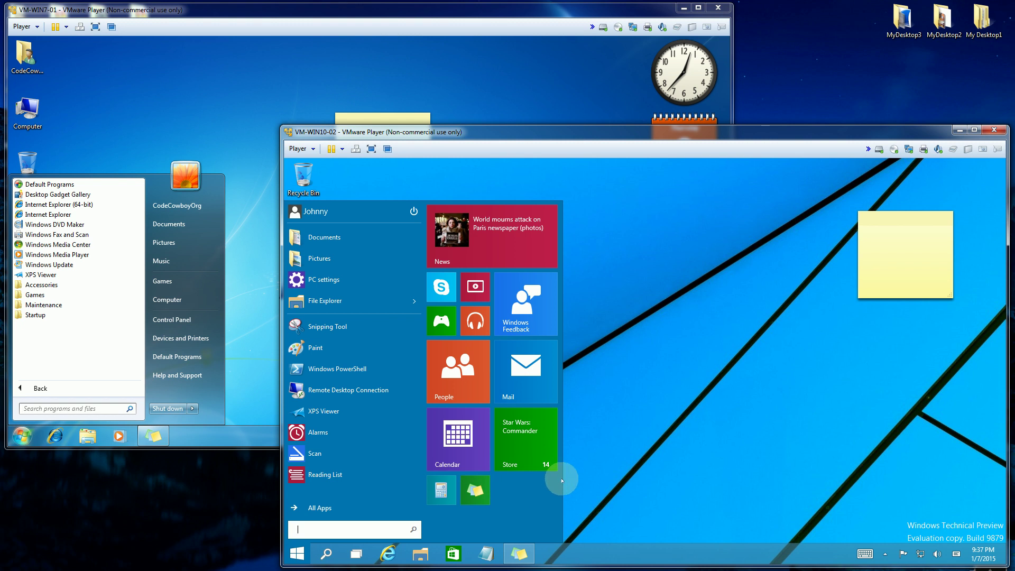
{"action": "left_click_drag", "start_coordinate": [523, 438], "coordinate": [562, 304]}
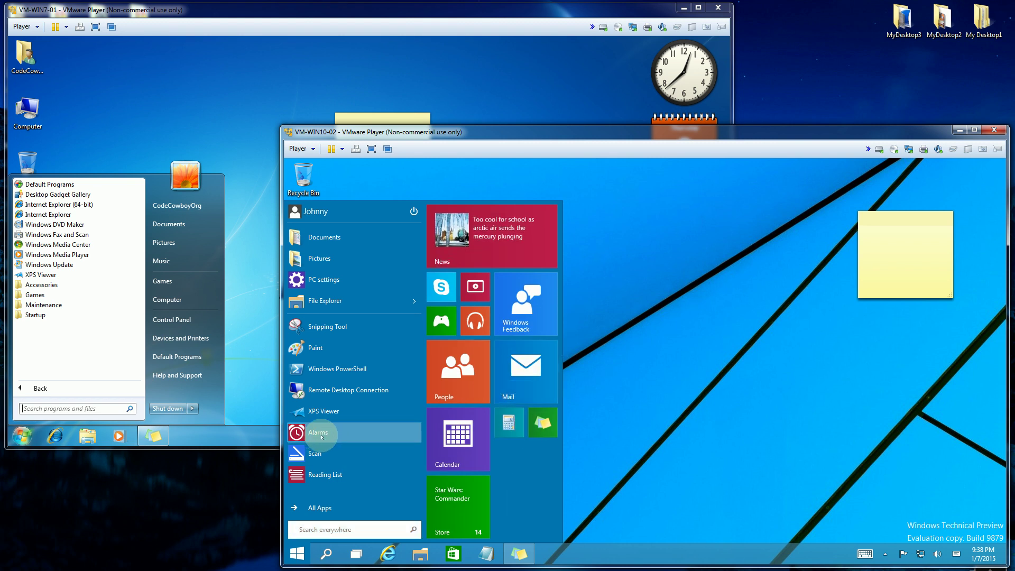
Pin Weather from All Apps as a wide tile, then lower the Start menu's top edge
{"action": "left_click", "coordinate": [349, 509]}
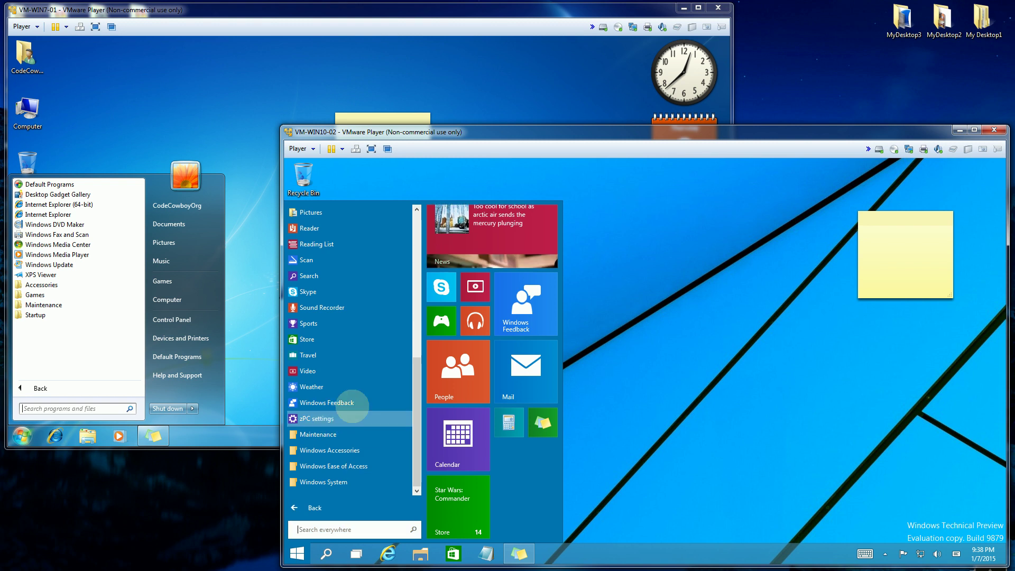
{"action": "left_click_drag", "start_coordinate": [318, 389], "coordinate": [616, 235]}
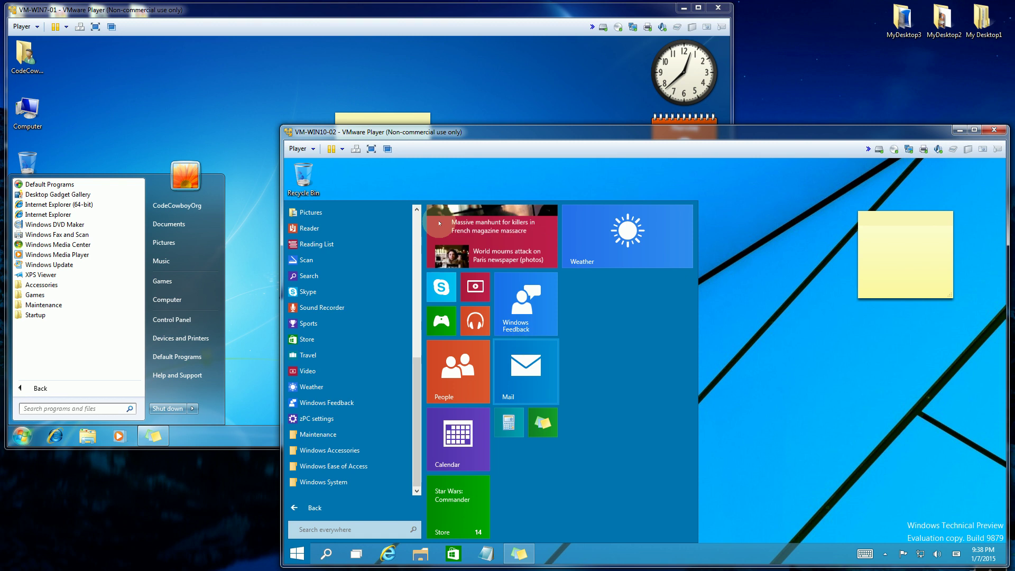
{"action": "left_click_drag", "start_coordinate": [418, 267], "coordinate": [398, 306]}
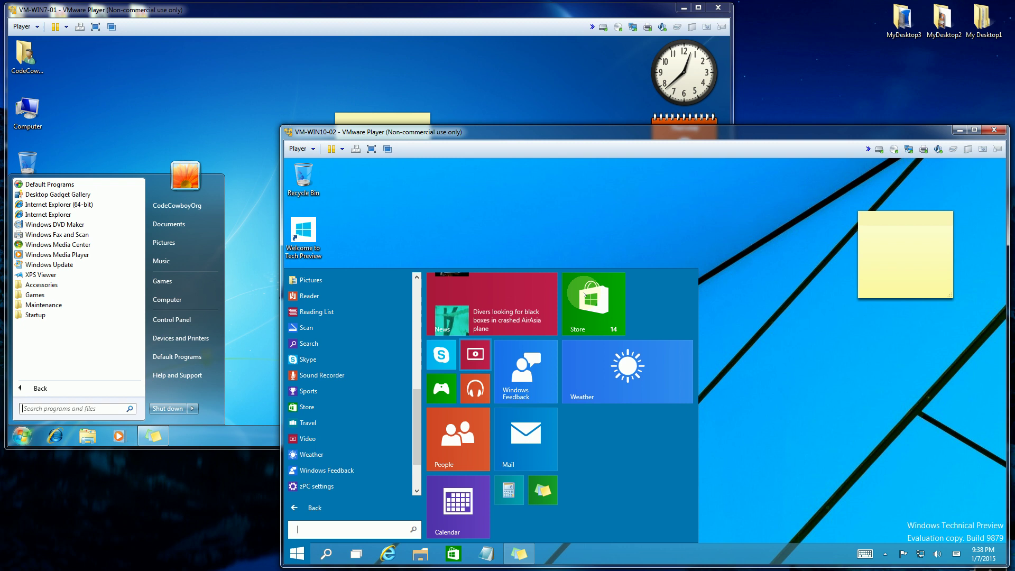